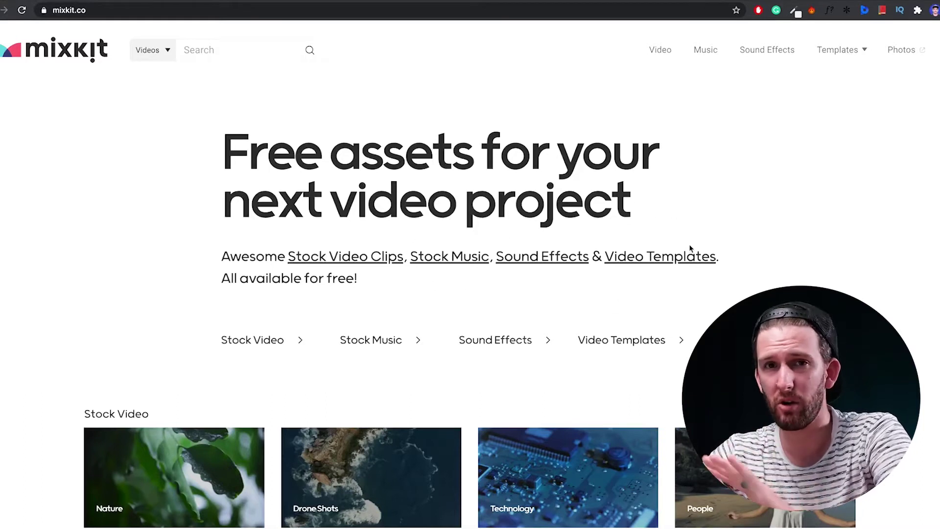
Browse Mixkit's 104 free Premiere Pro transition templates, then return to the Pexels Videos 2022395 sequence.
mouse_move(838, 49)
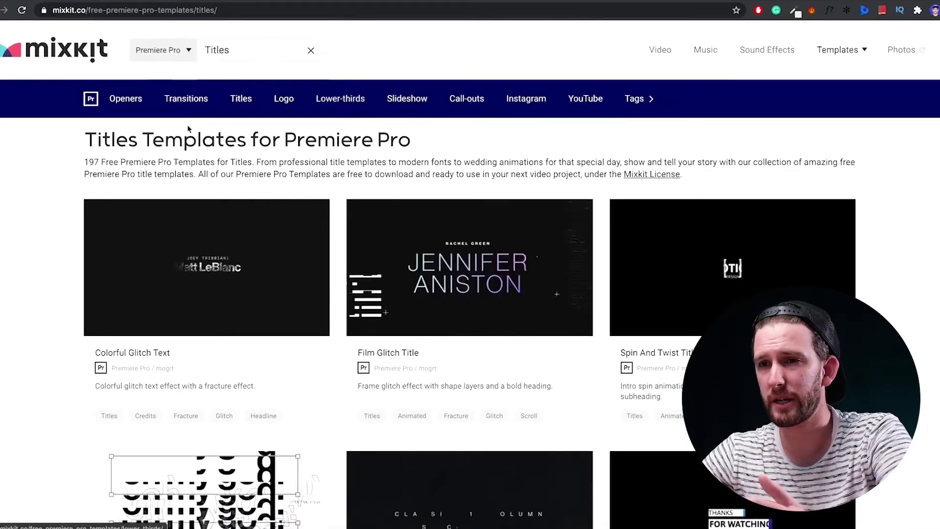
left_click(199, 101)
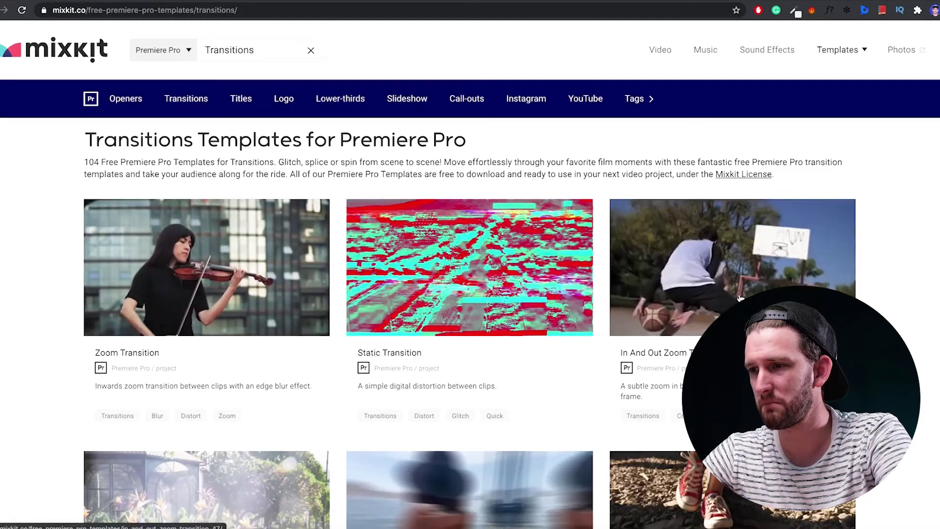
scroll(740, 298, "down", 5)
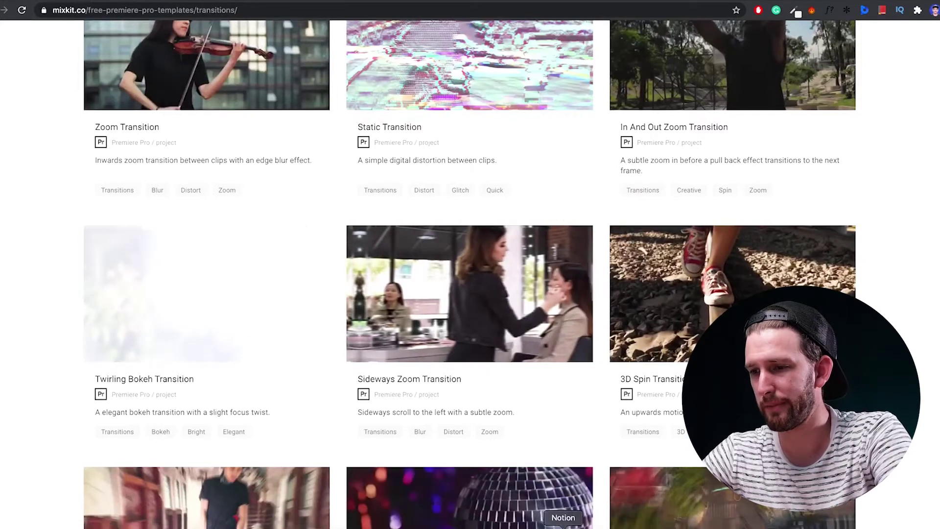
left_click(600, 525)
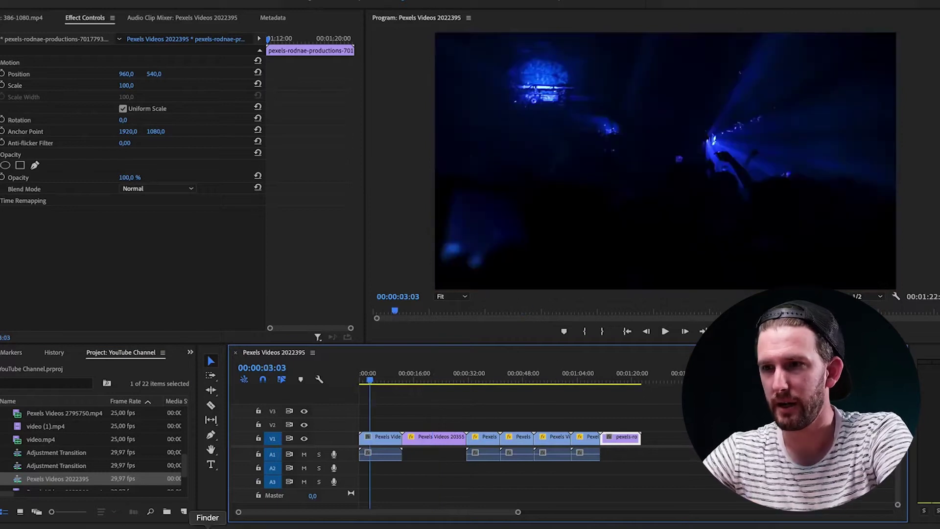
Open the mixkit-131_2 template's Transition 01 sequence and play its transition preview.
left_click(207, 526)
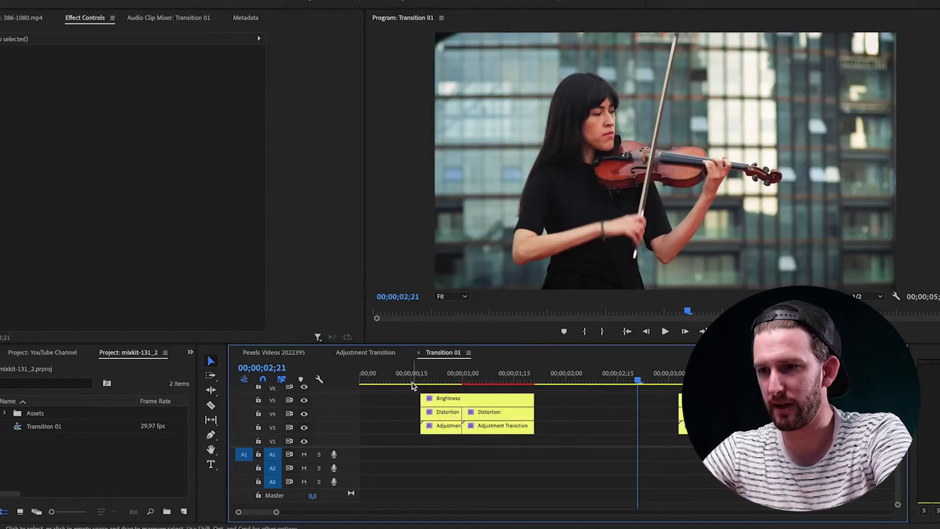
left_click(408, 376)
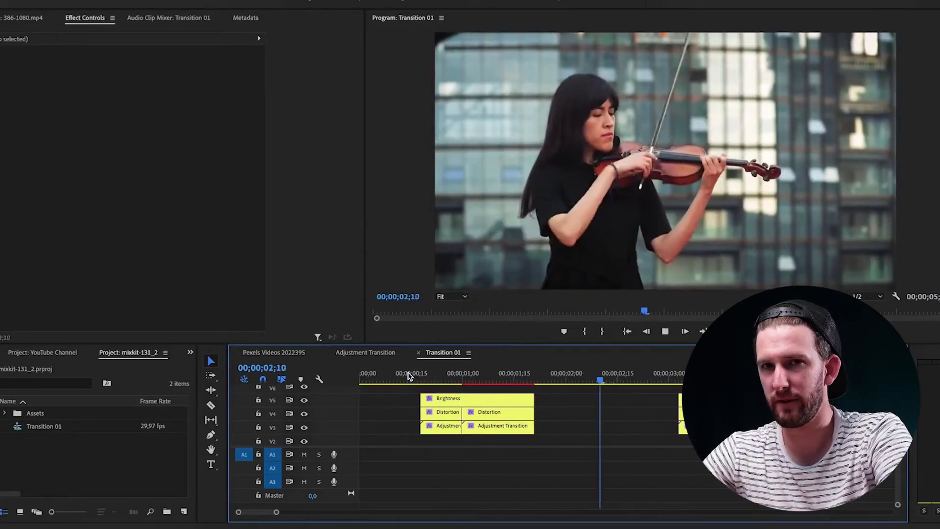
key("space")
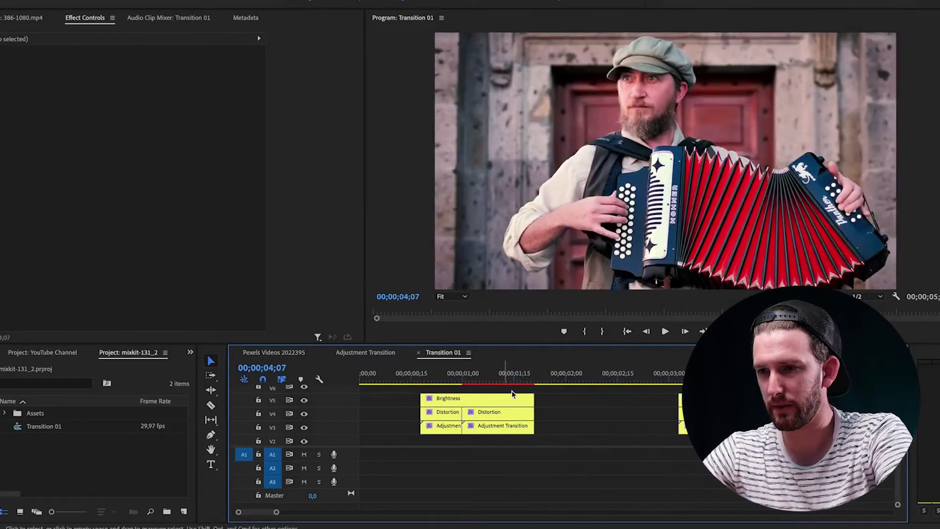
Select the yellow adjustment layers and inspect the 654-1080.mp4 and 626-1080.mp4 clips beneath them.
left_click_drag(543, 391, 425, 435)
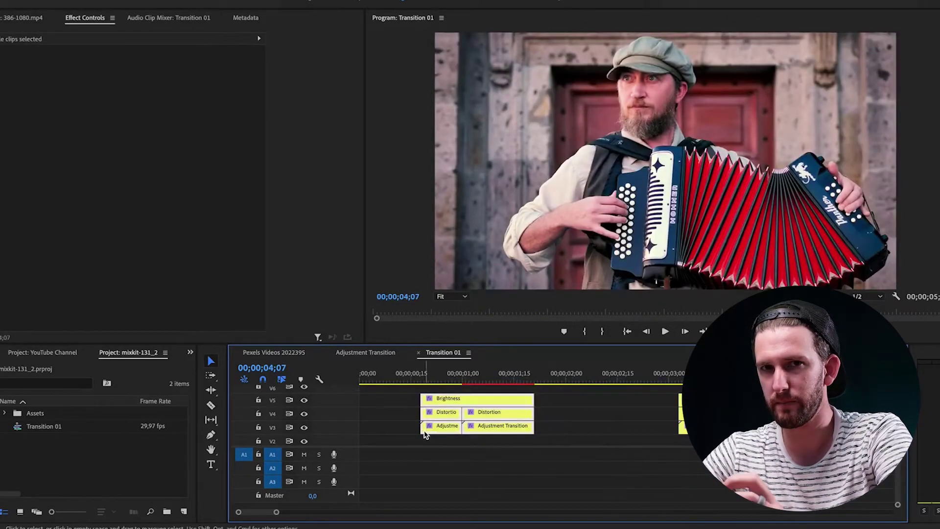
scroll(538, 422, "down", 1)
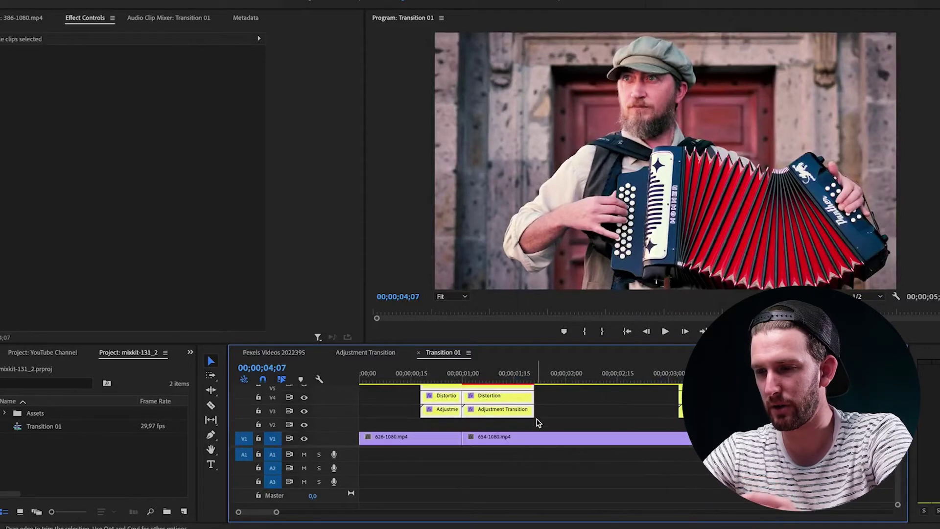
left_click(404, 435)
left_click(512, 438)
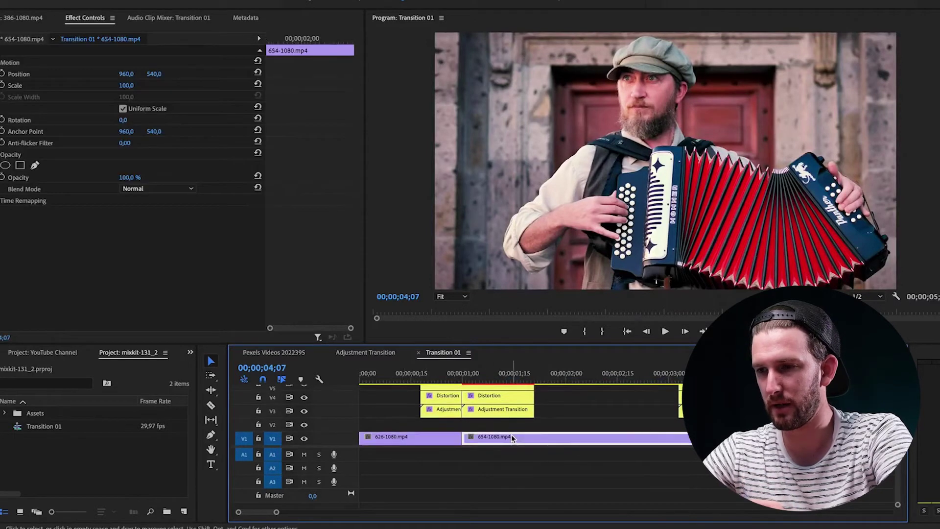
left_click(411, 437)
scroll(603, 417, "up", 2)
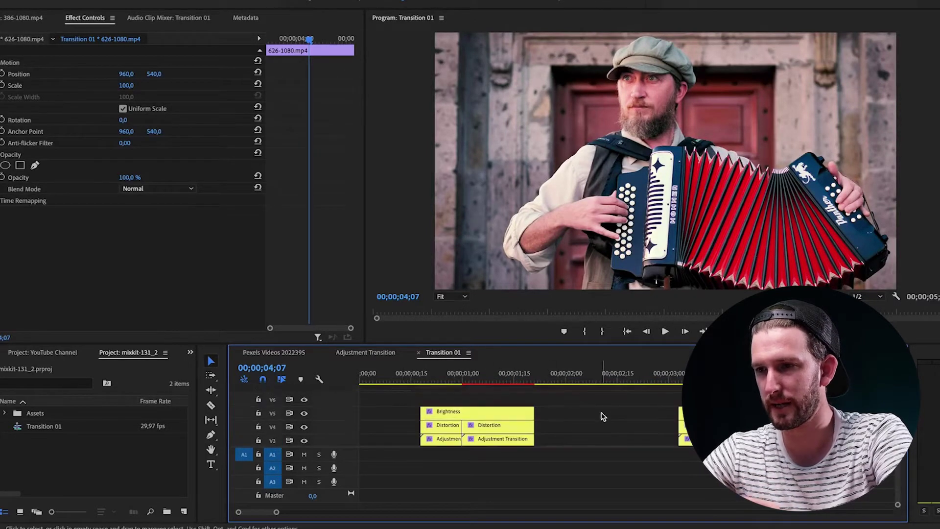
scroll(603, 417, "down", 1)
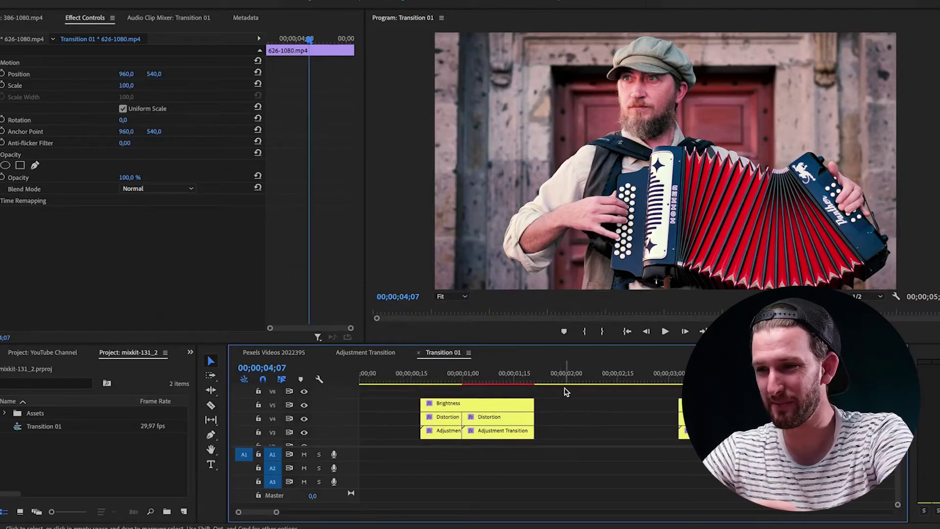
Copy the stacked adjustment layers into the Pexels Videos sequence above the stock clips.
left_click_drag(533, 412, 302, 358)
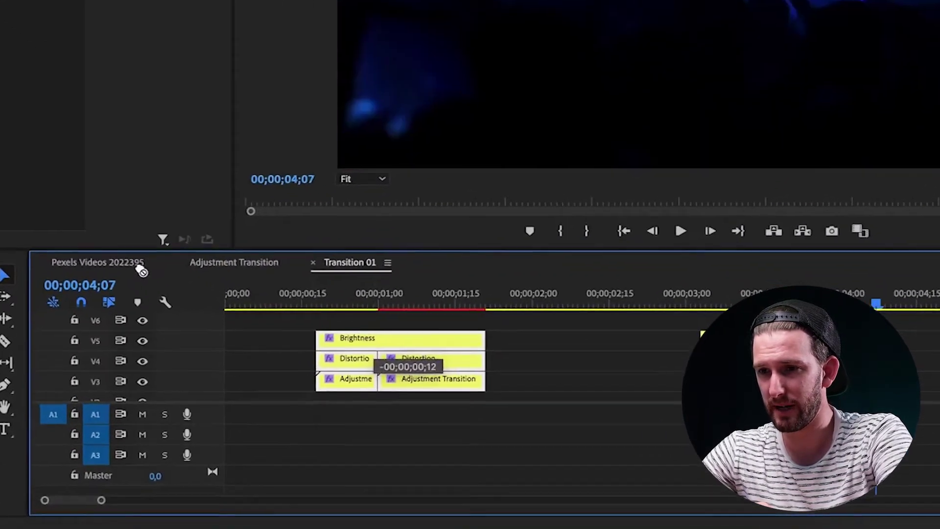
left_click_drag(141, 271, 166, 262)
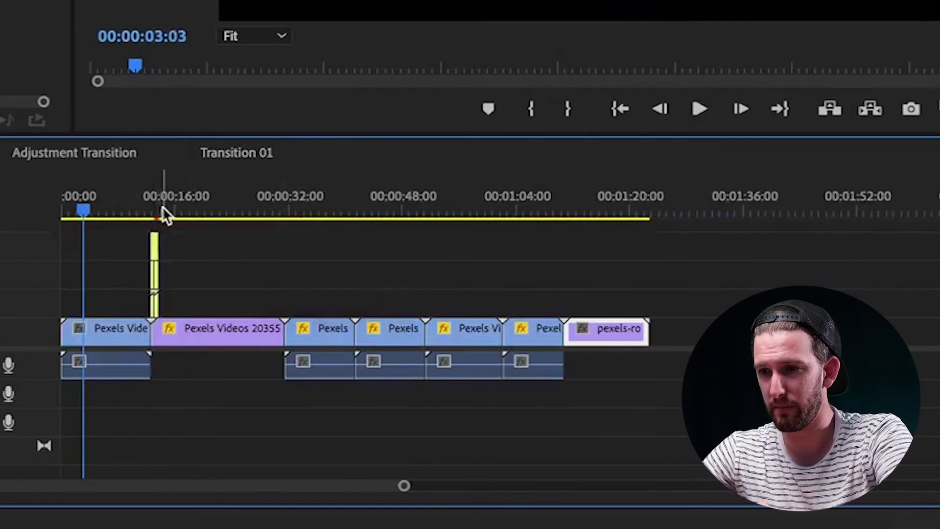
left_click(152, 209)
Split the blue clip at about 10 seconds, deleting its left piece and the leftover gap.
key("=")
key("=")
key("=")
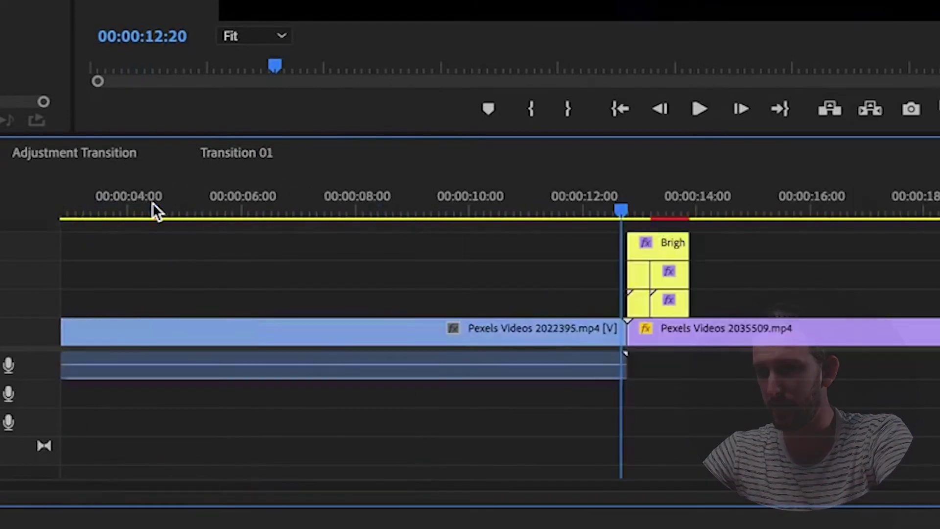
key("c")
left_click(468, 329)
key("v")
left_click(323, 337)
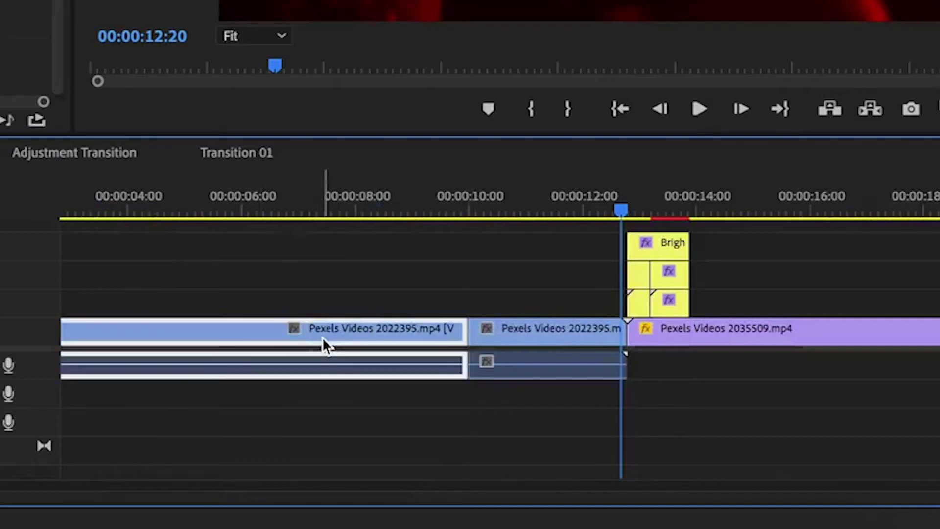
key("Delete")
left_click(322, 337)
key("Delete")
key("Home")
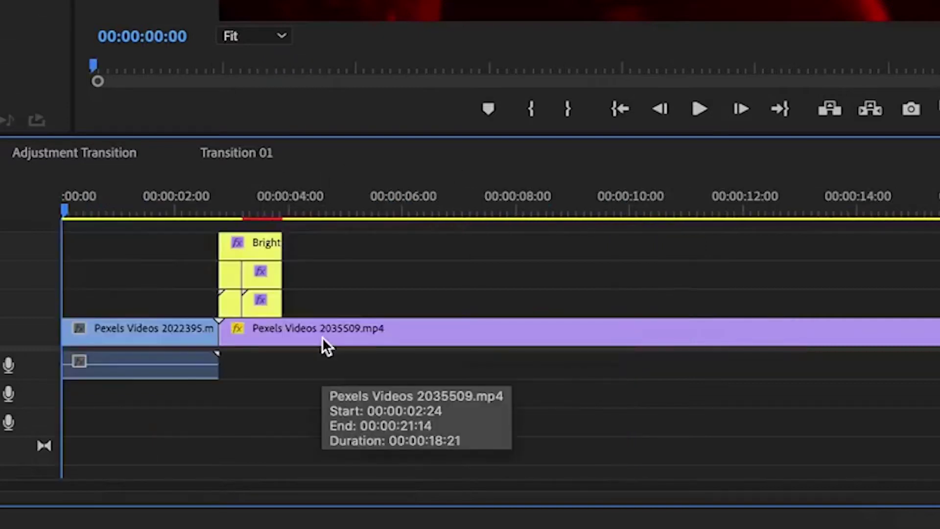
key("minus")
Move the Brightness, Distortion and Adjustment Transition blocks to start at the cut, then preview.
key("equal")
key("equal")
key("equal")
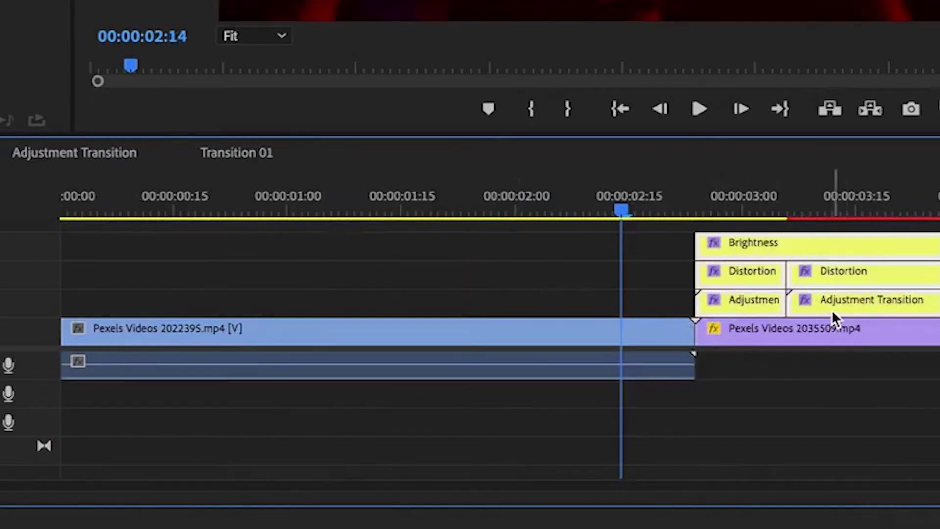
key("equal")
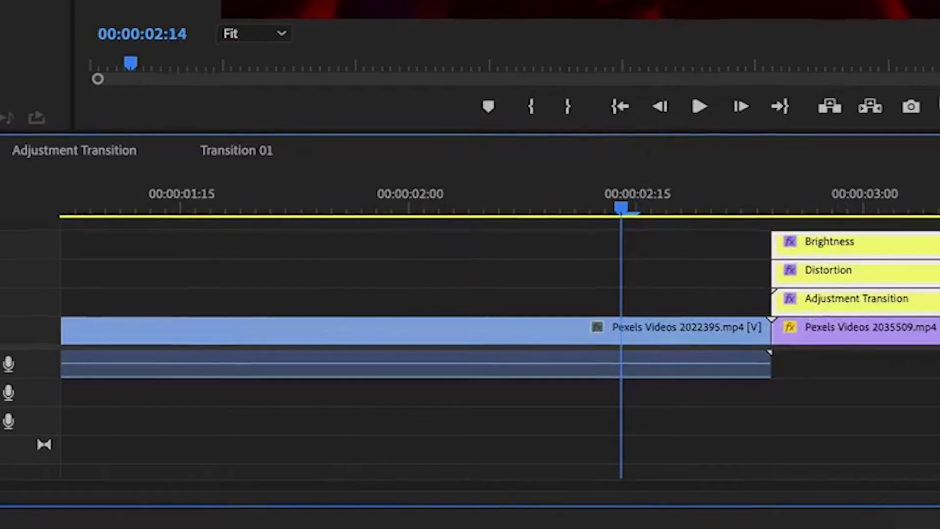
left_click_drag(639, 135, 642, 0)
scroll(697, 192, "down", 4)
scroll(698, 192, "down", 1)
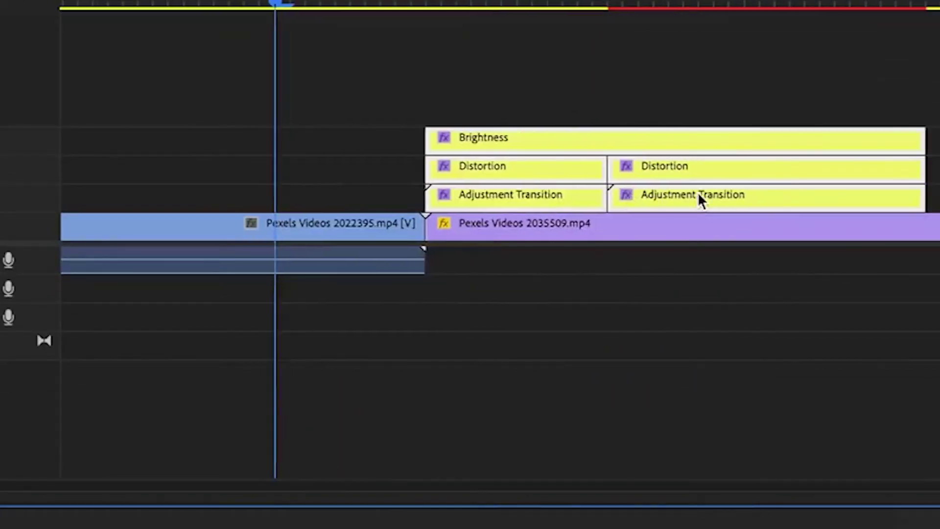
scroll(698, 192, "up", 5)
scroll(697, 192, "down", 6)
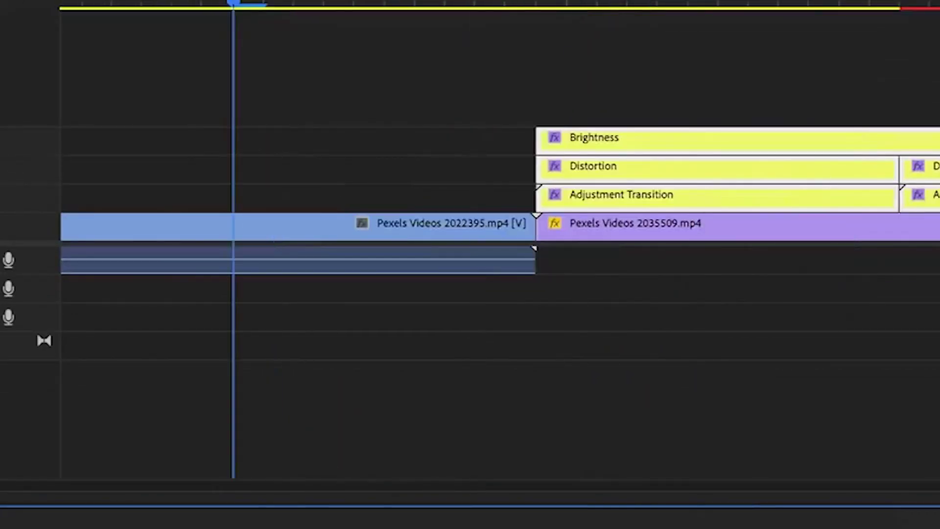
left_click_drag(906, 193, 586, 210)
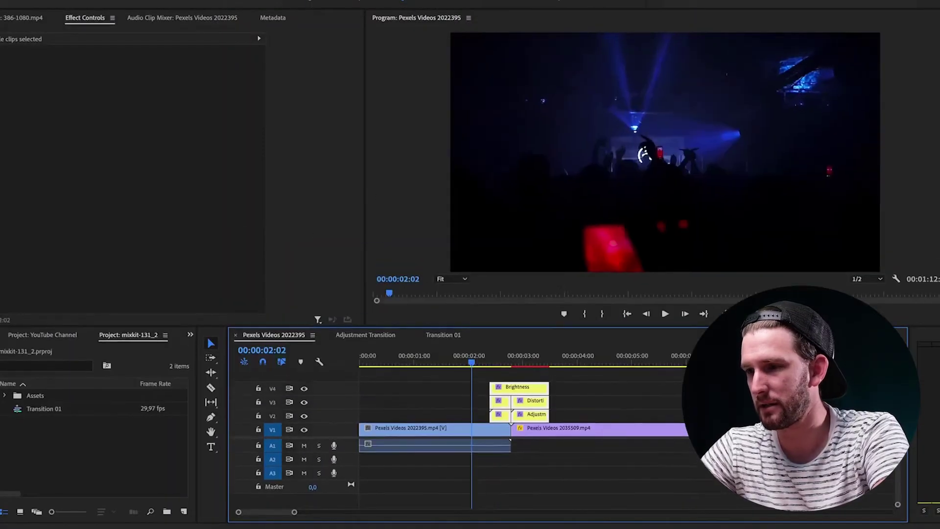
key("space")
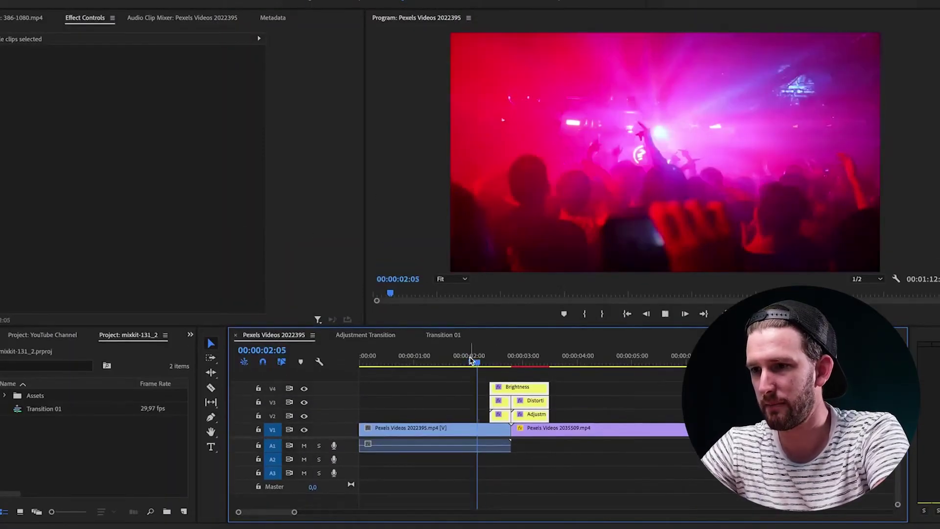
key("space")
key("minus")
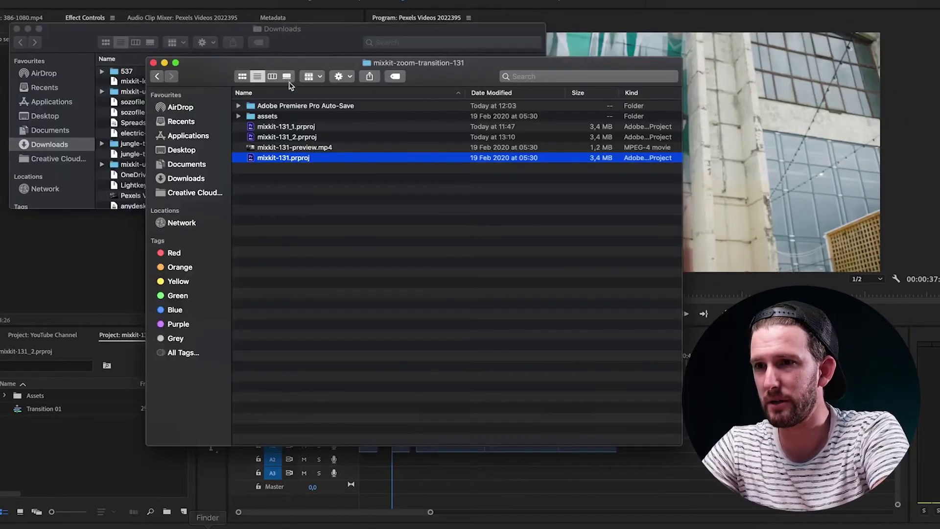
Open the .prproj file inside the mixkit-upwards-motion-transition-135 folder in Premiere Pro.
left_click(157, 77)
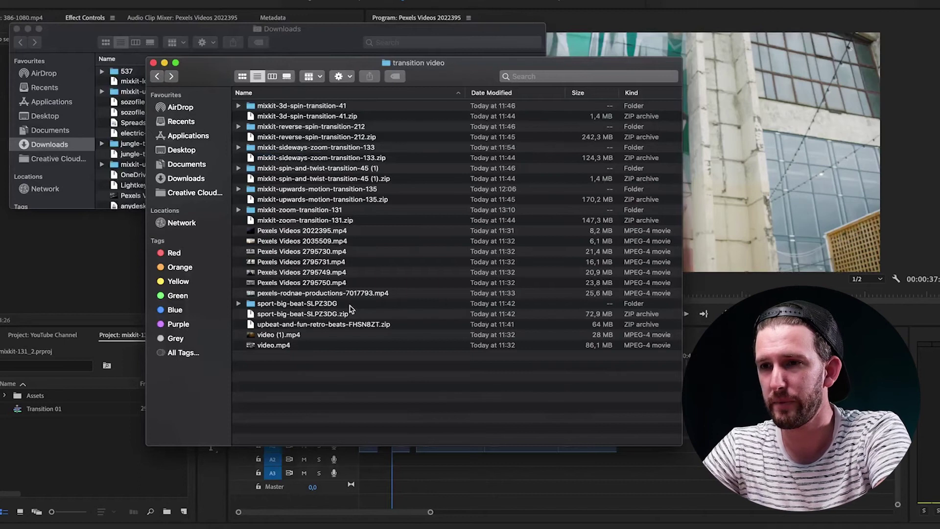
left_click(310, 190)
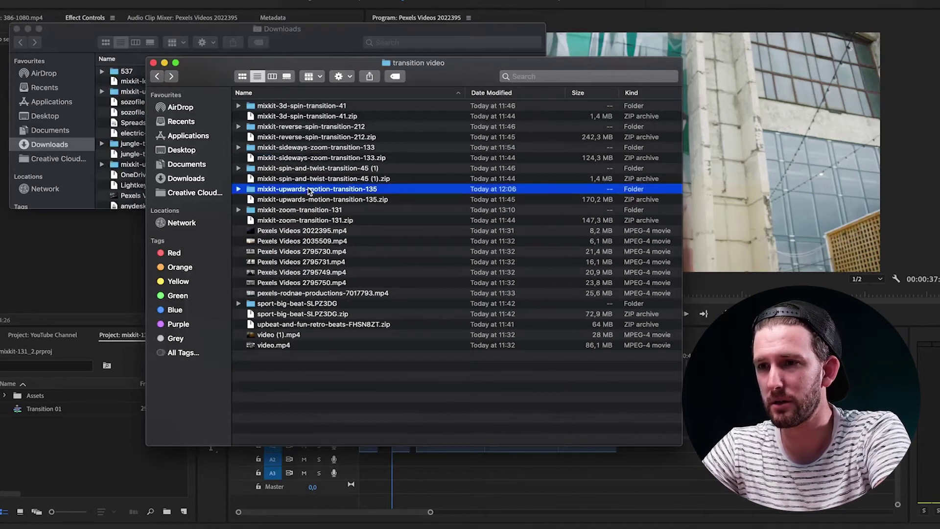
double_click(310, 190)
double_click(288, 148)
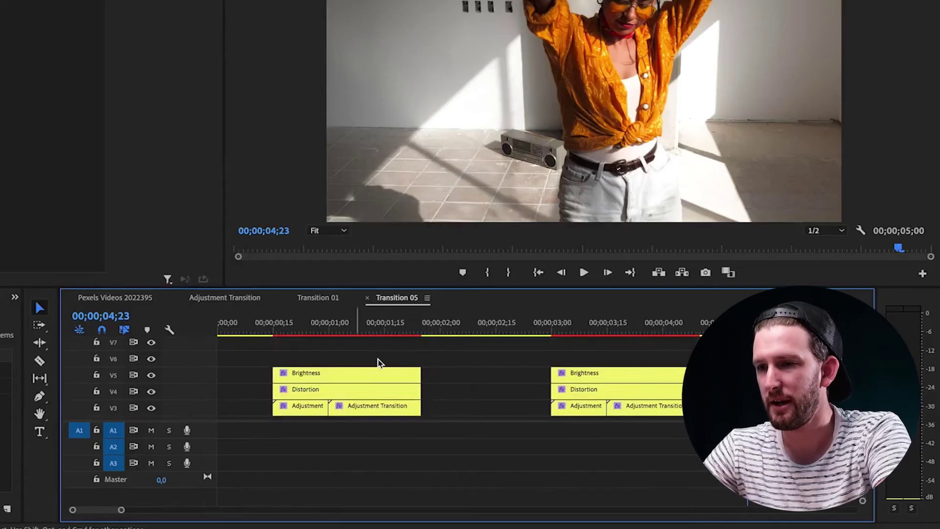
Drop the Transition 05 adjustment blocks onto a cut in the Pexels Videos 2022395 sequence.
left_click_drag(420, 355, 285, 415)
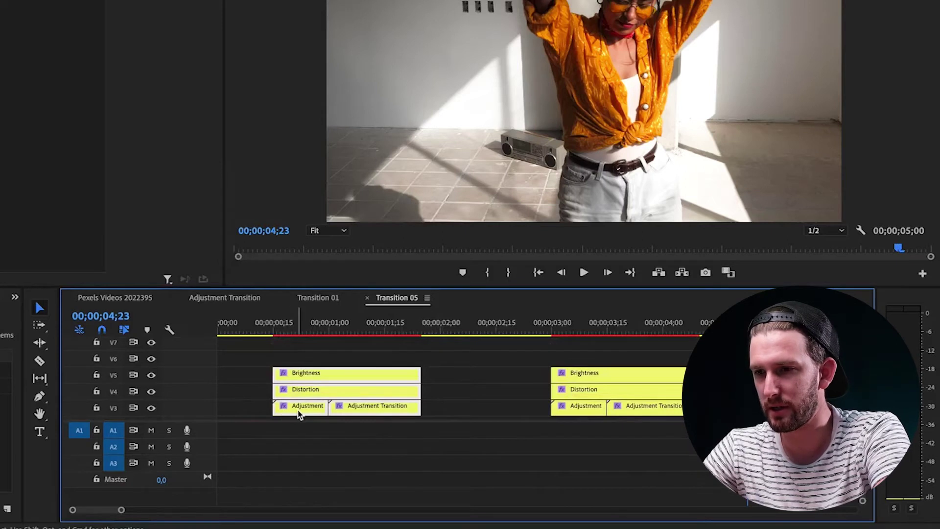
left_click_drag(146, 297, 258, 389)
key("=")
key("=")
key("=")
key("=")
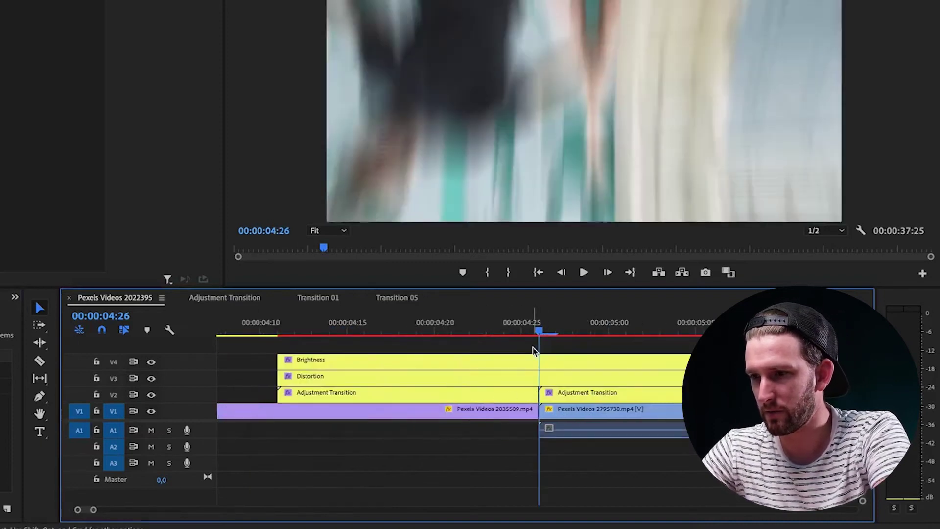
key("-")
key("-")
key("-")
key("-")
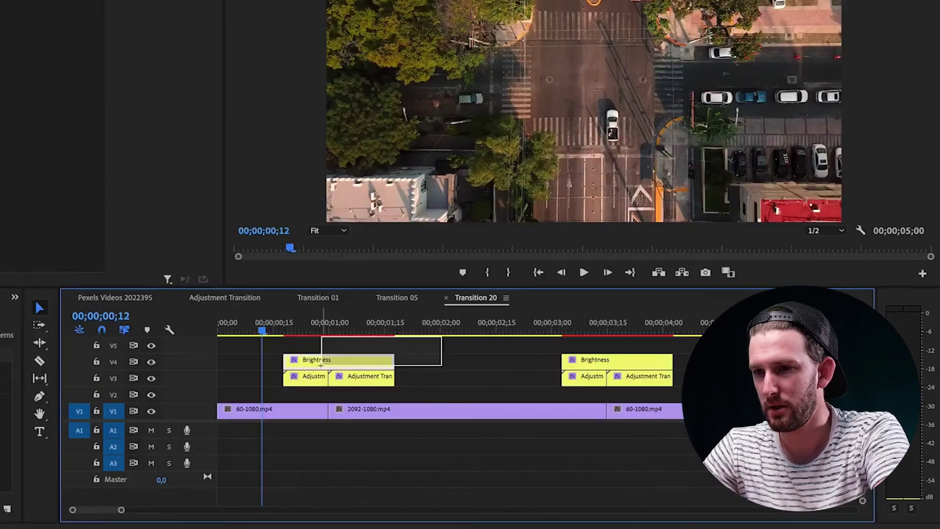
Alt-drag a copy of the transition blocks to the next cut, then set playback to 00:00:01:00.
left_click_drag(313, 379, 450, 398)
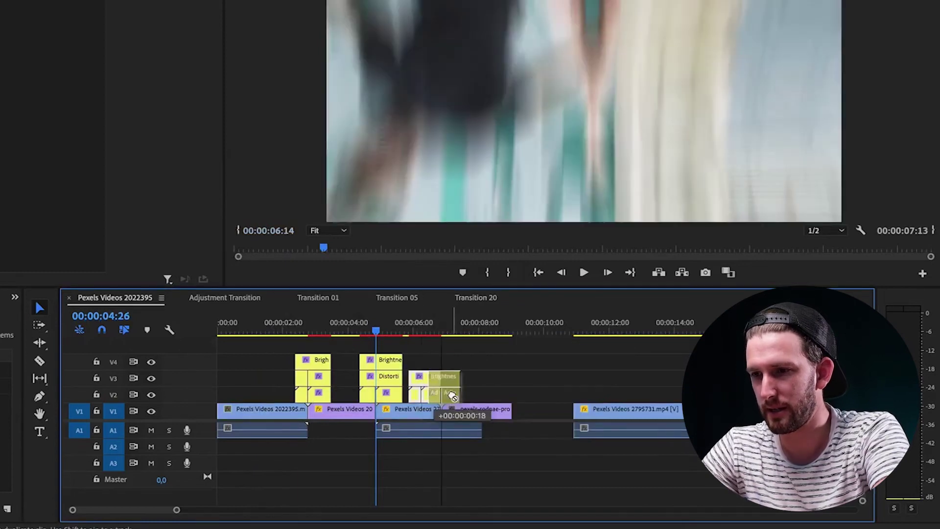
left_click_drag(452, 395, 453, 395)
left_click(250, 334)
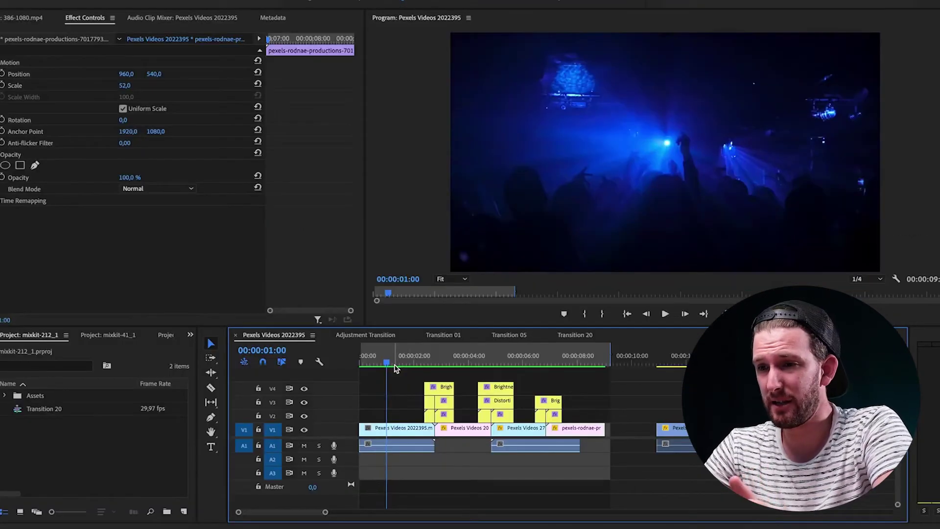
left_click(398, 430)
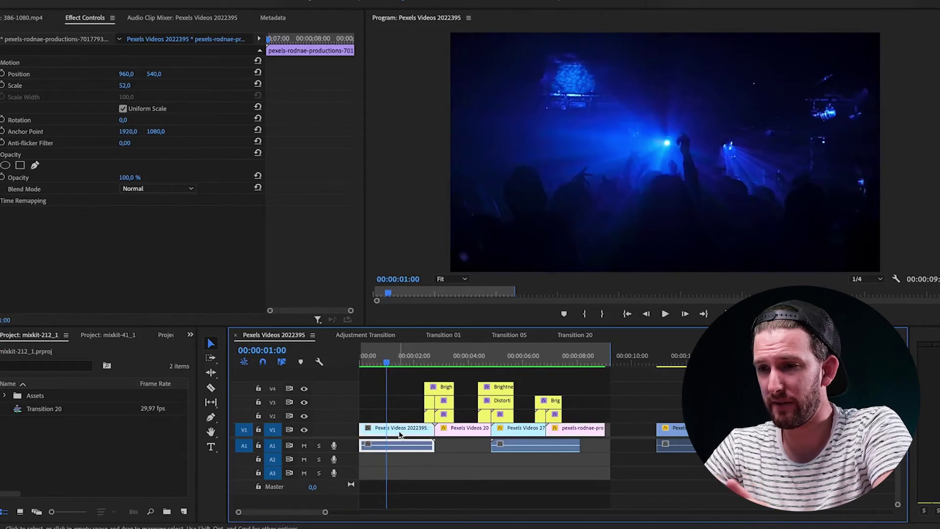
left_click(463, 432)
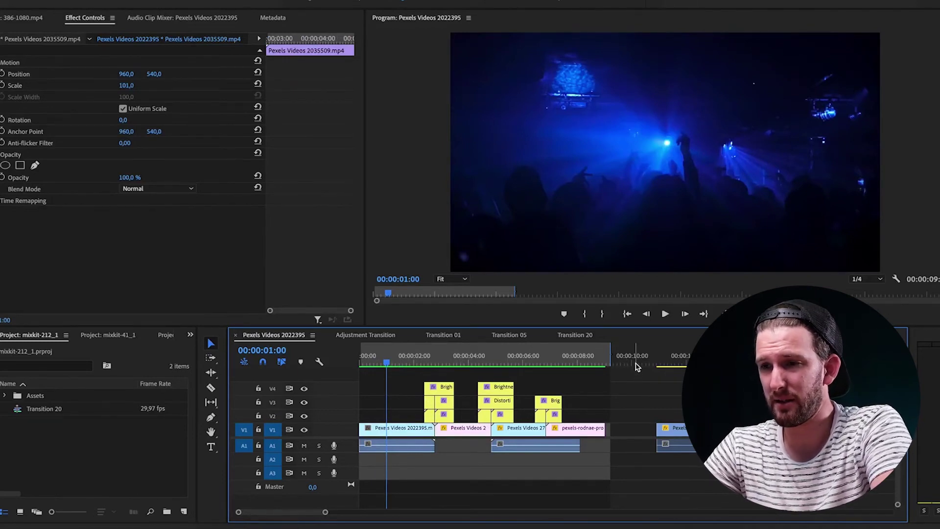
key("space")
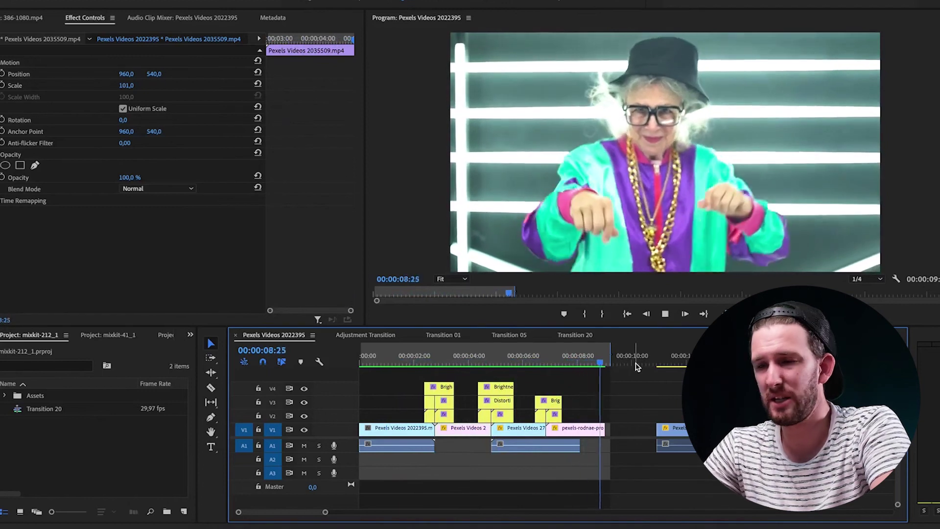
key("space")
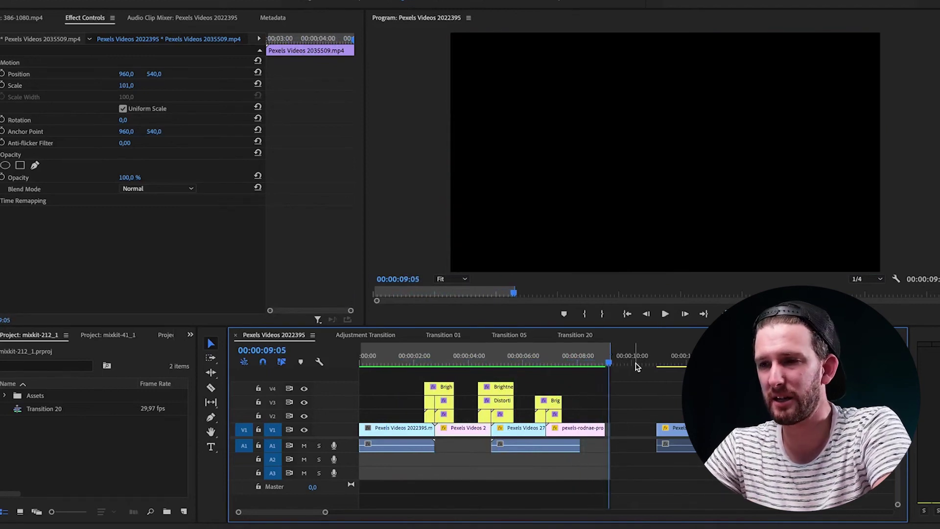